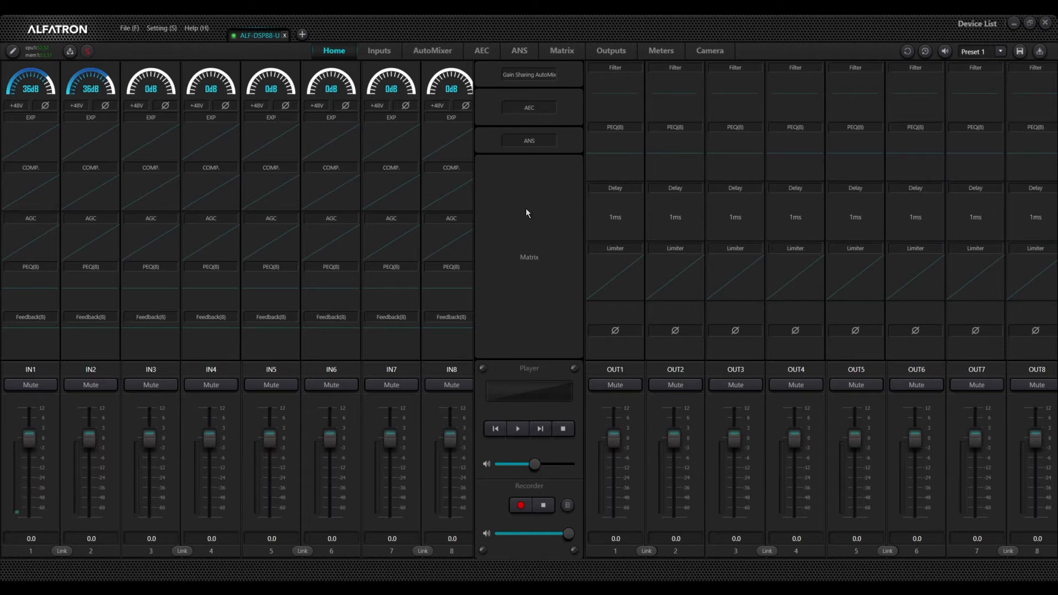
Open the device settings, review the RS-232 and RS-485 serial parameters, and save the device information.
click(157, 28)
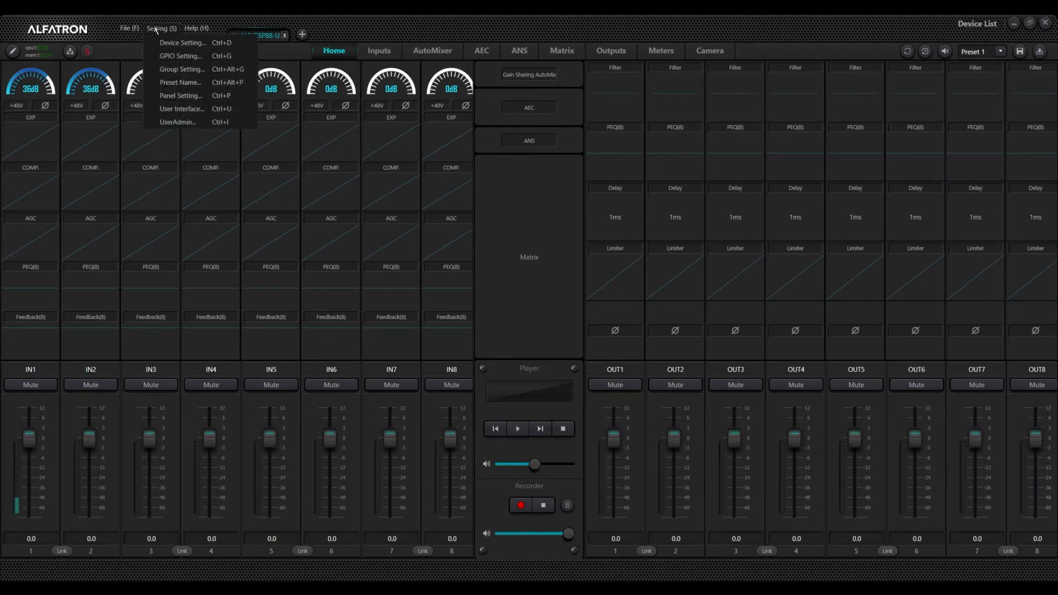
click(184, 44)
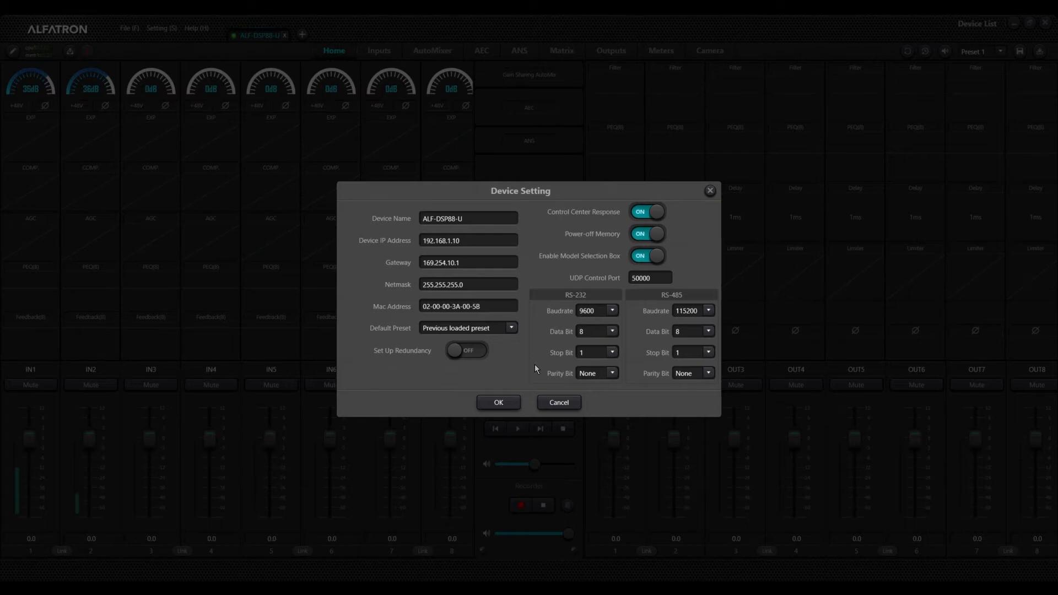
click(506, 402)
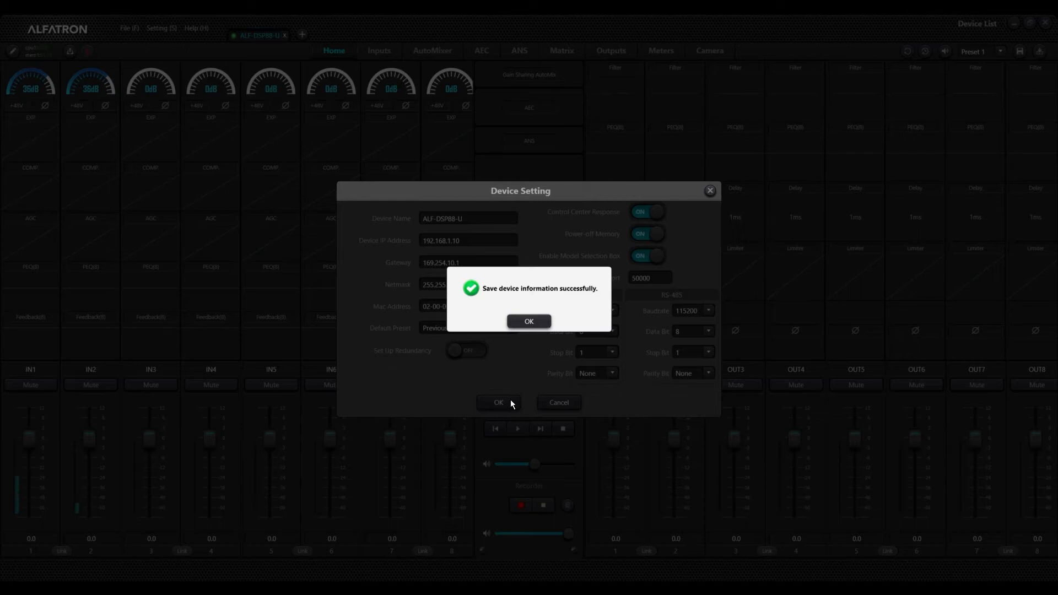
click(529, 321)
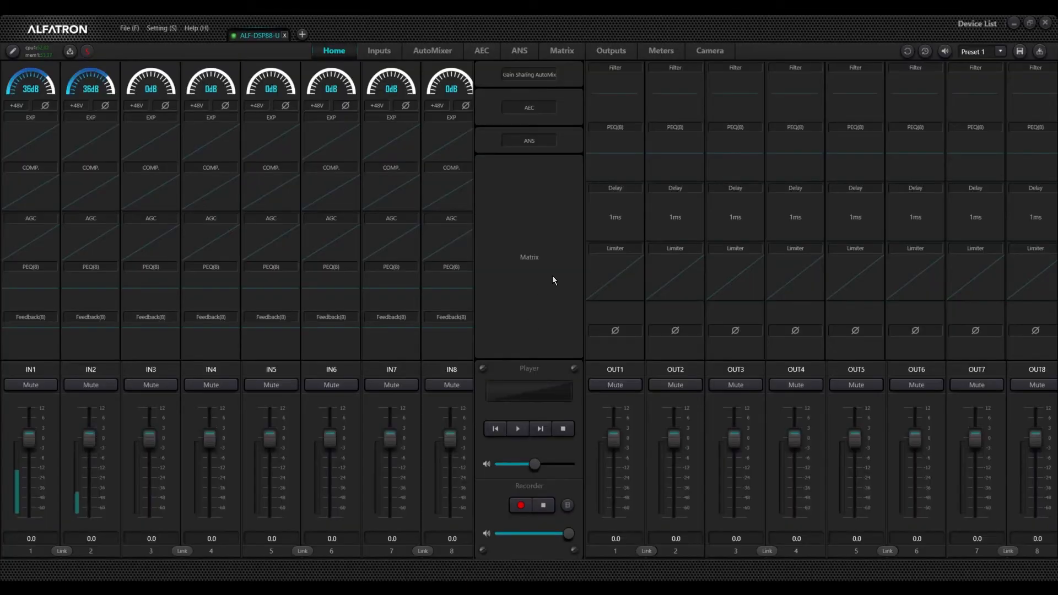
Set the camera voice tracking threshold to -35.
click(715, 54)
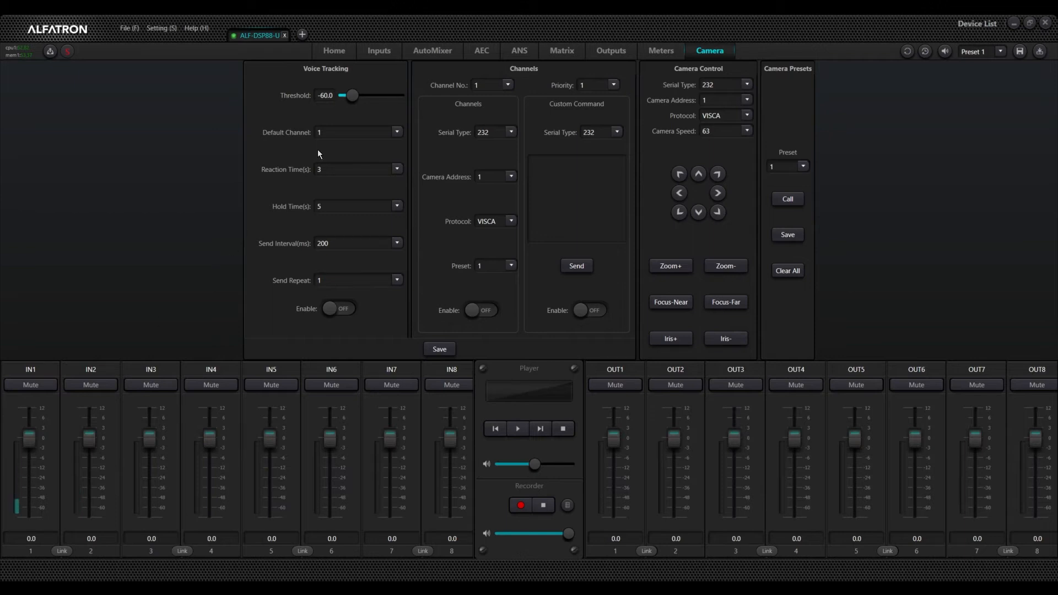
drag(321, 96, 334, 97)
text(-35)
click(321, 99)
Review the selectable voice tracking values for default channel, hold time and send interval, keeping the current choices.
click(398, 132)
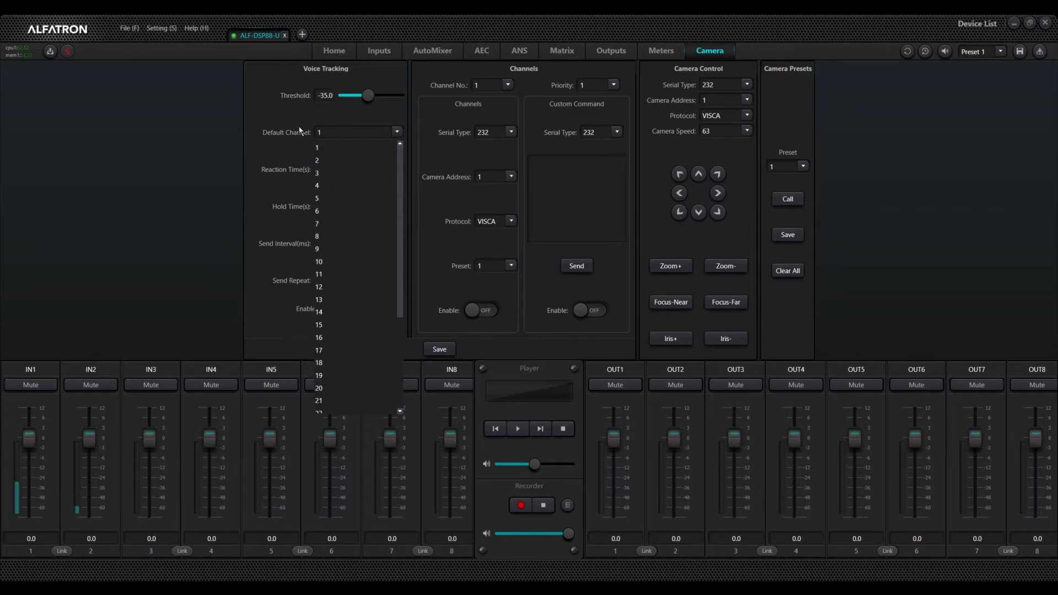
click(279, 117)
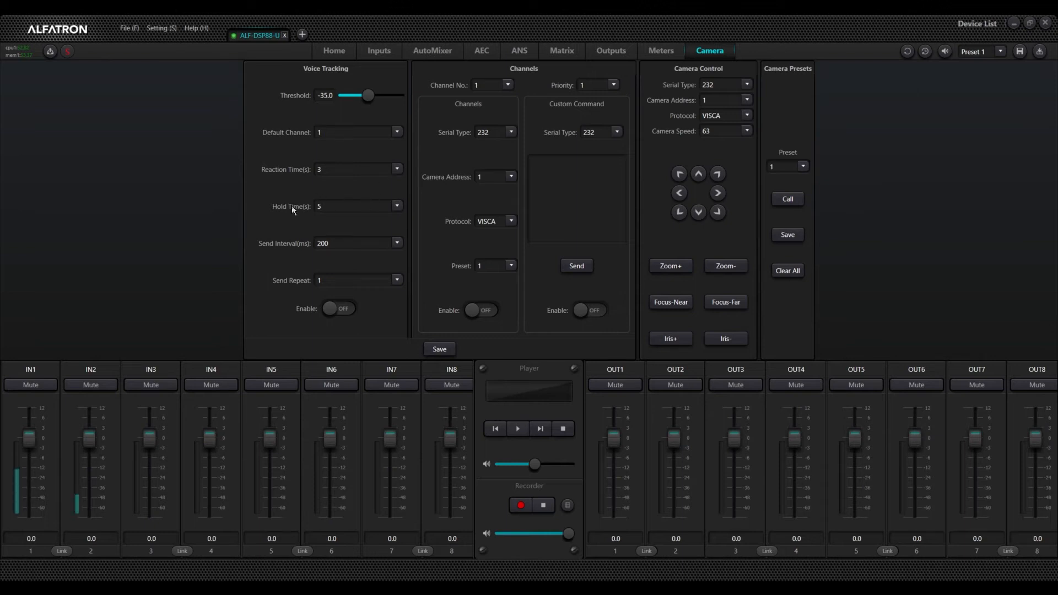
click(345, 208)
click(332, 272)
click(398, 243)
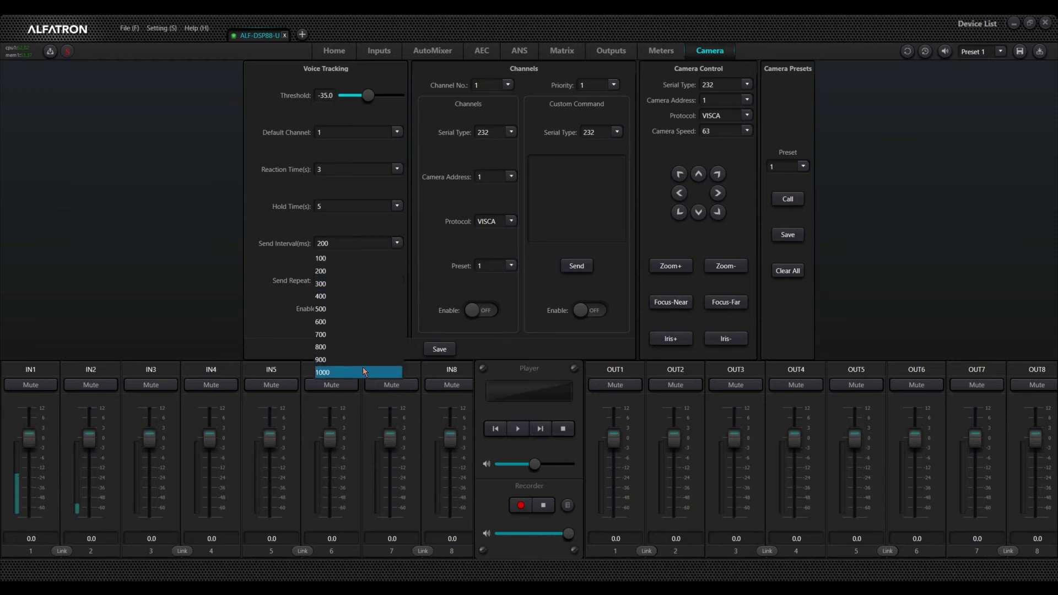
click(289, 257)
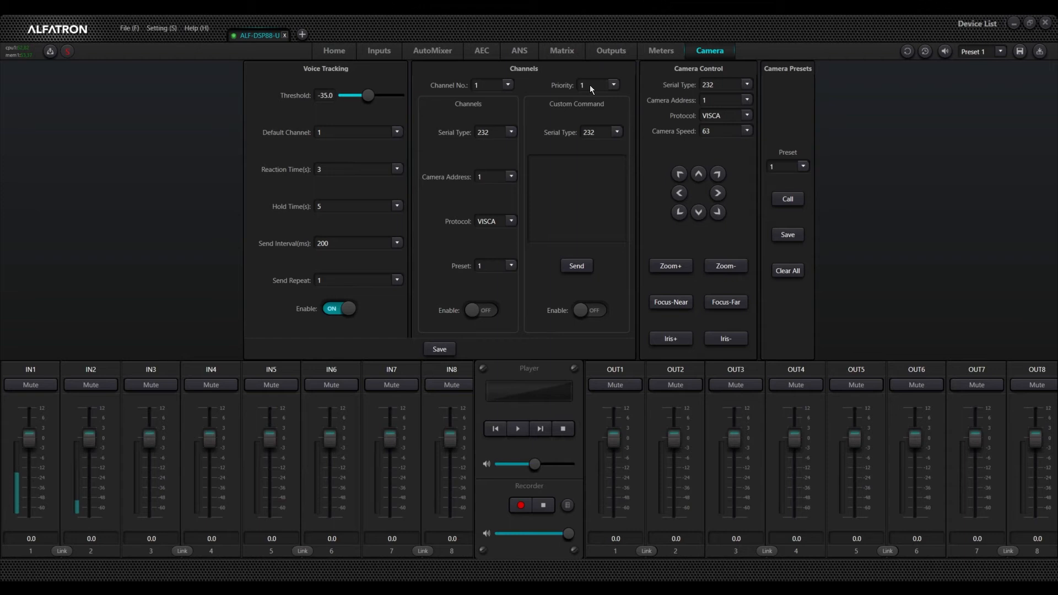
Review the priority options for camera channel 1, keep its serial type at 232, enable the channel and save.
click(613, 85)
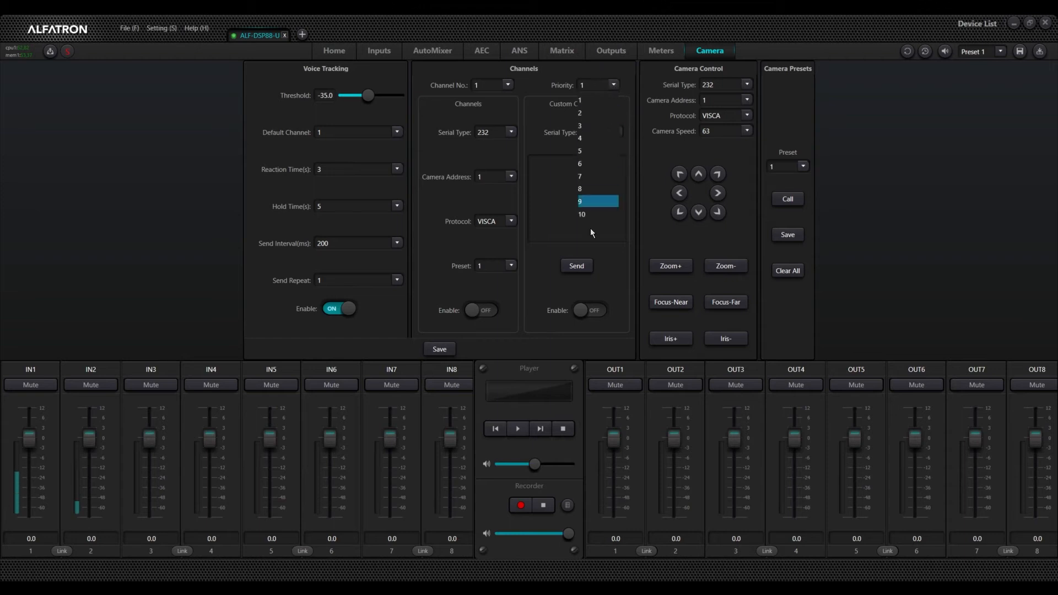
click(614, 85)
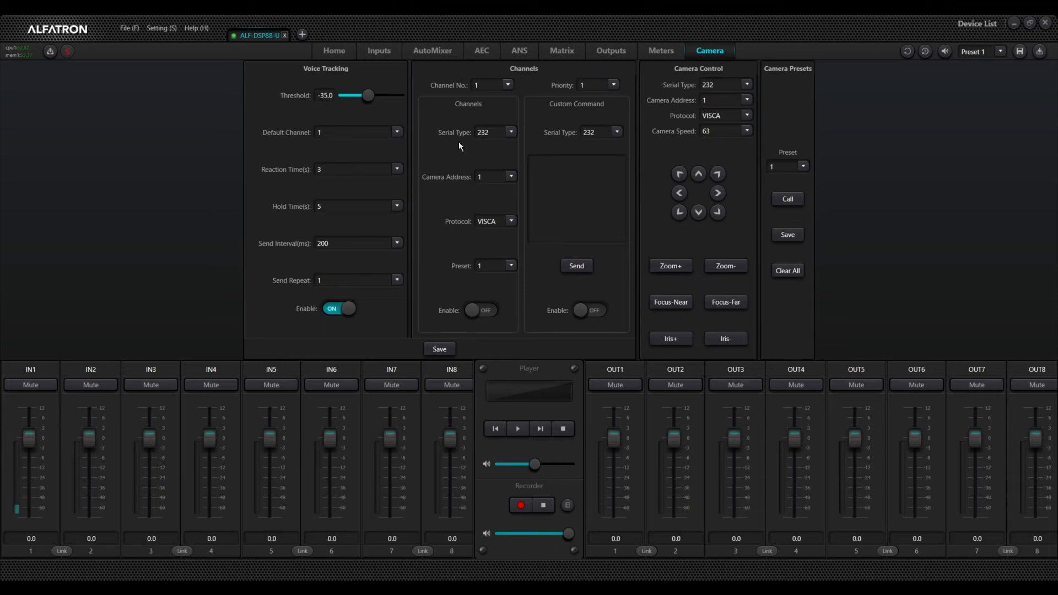
click(511, 133)
click(484, 146)
click(440, 349)
Switch to camera channel 2, enable it with preset 2, and save its settings.
click(509, 87)
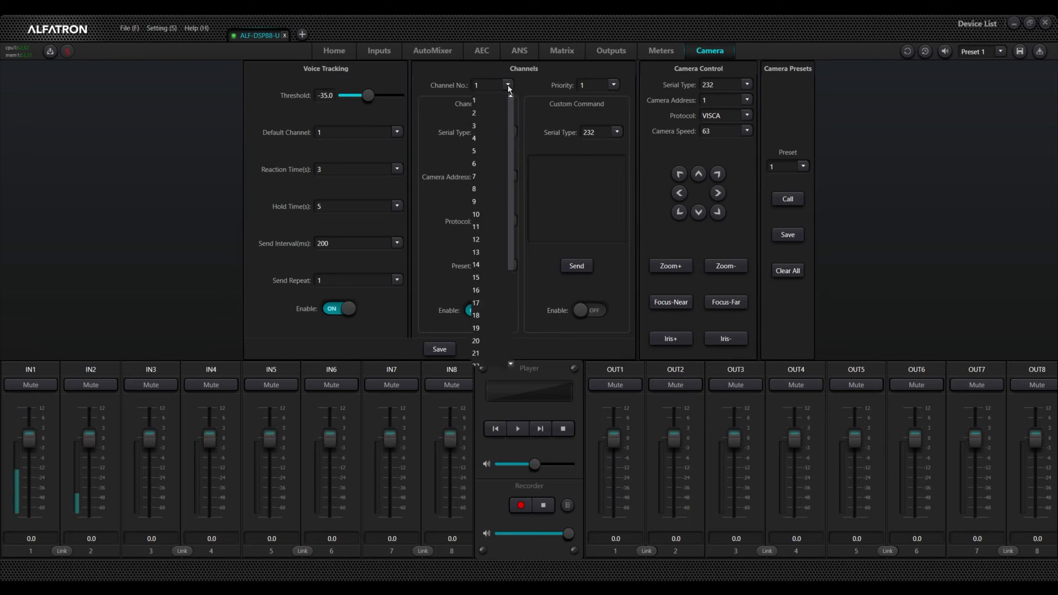
click(488, 113)
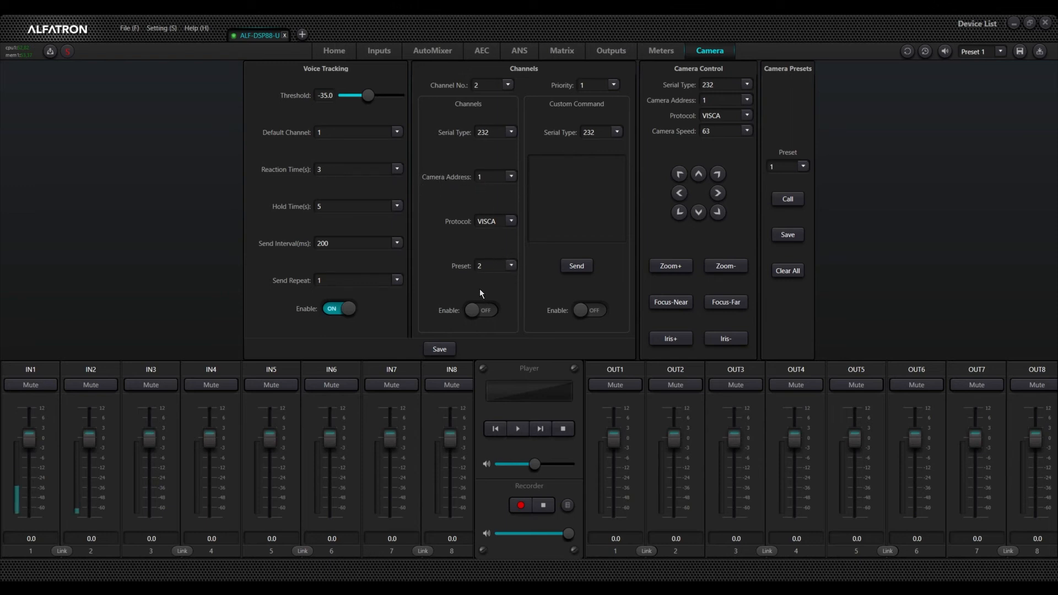
click(483, 311)
click(447, 348)
Check the saved settings of camera channel 1 and return to channel 2.
click(508, 85)
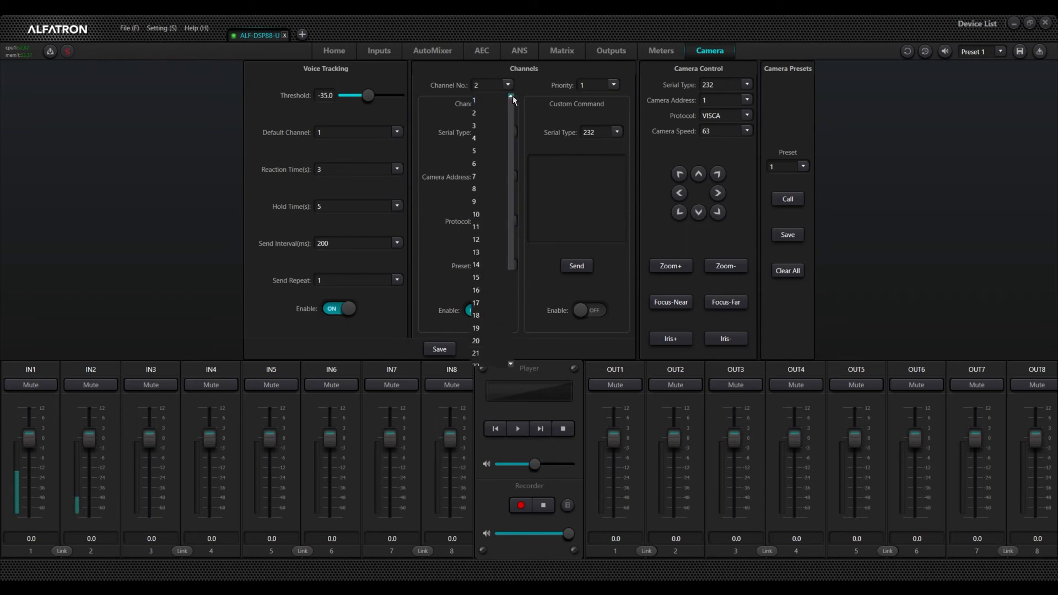
click(481, 103)
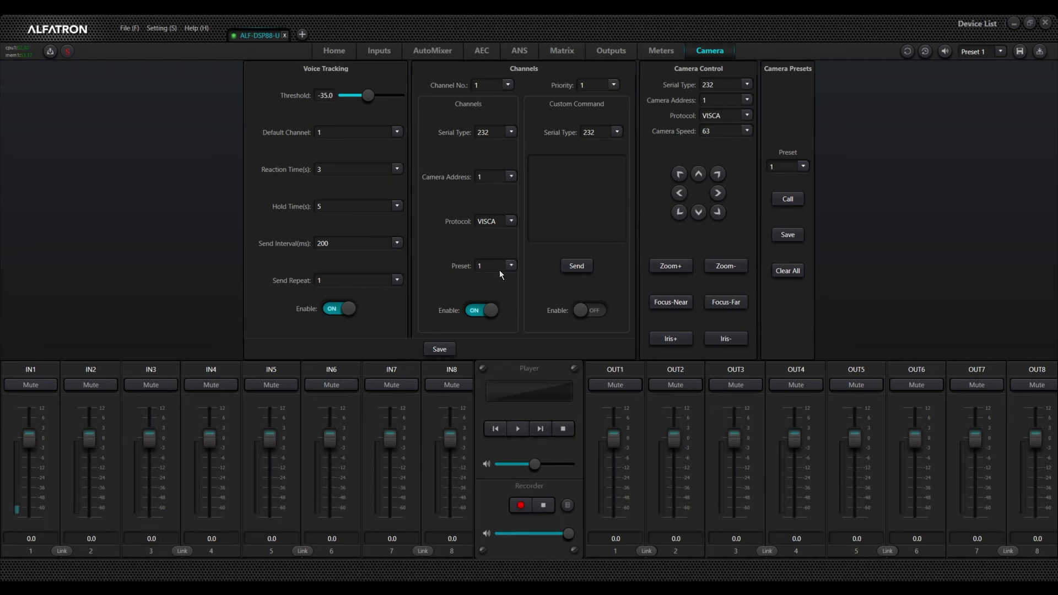
click(506, 85)
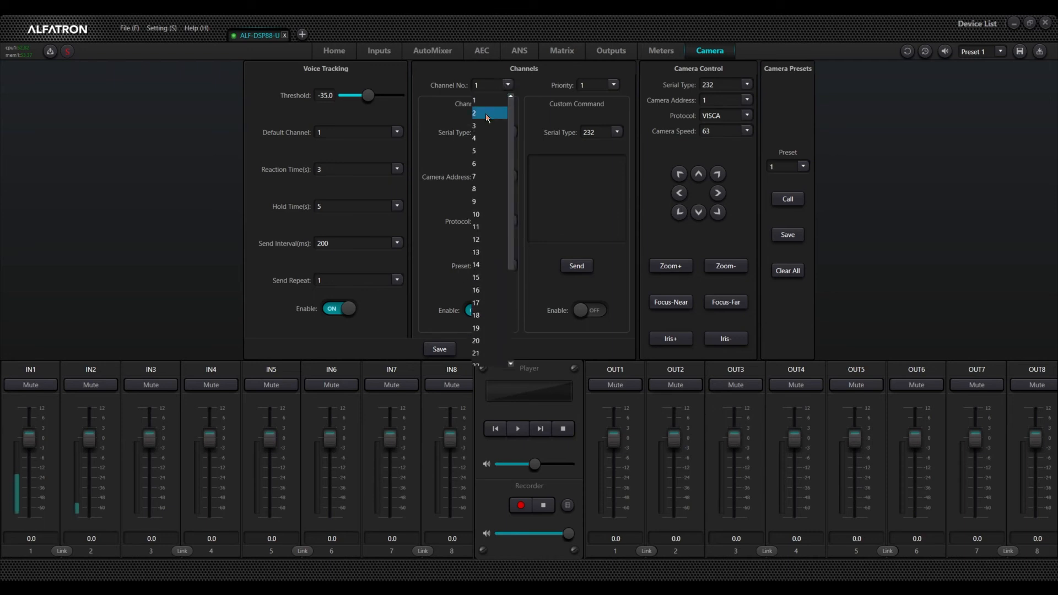
click(488, 113)
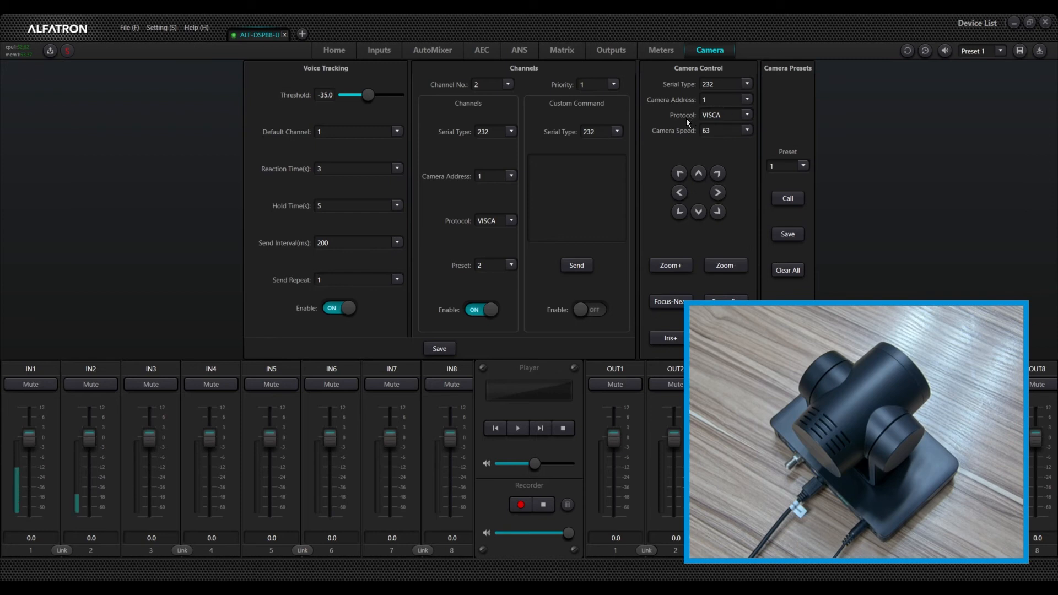
Examine the range of available camera speed values without changing the speed.
click(747, 131)
scroll(749, 190, up, 15)
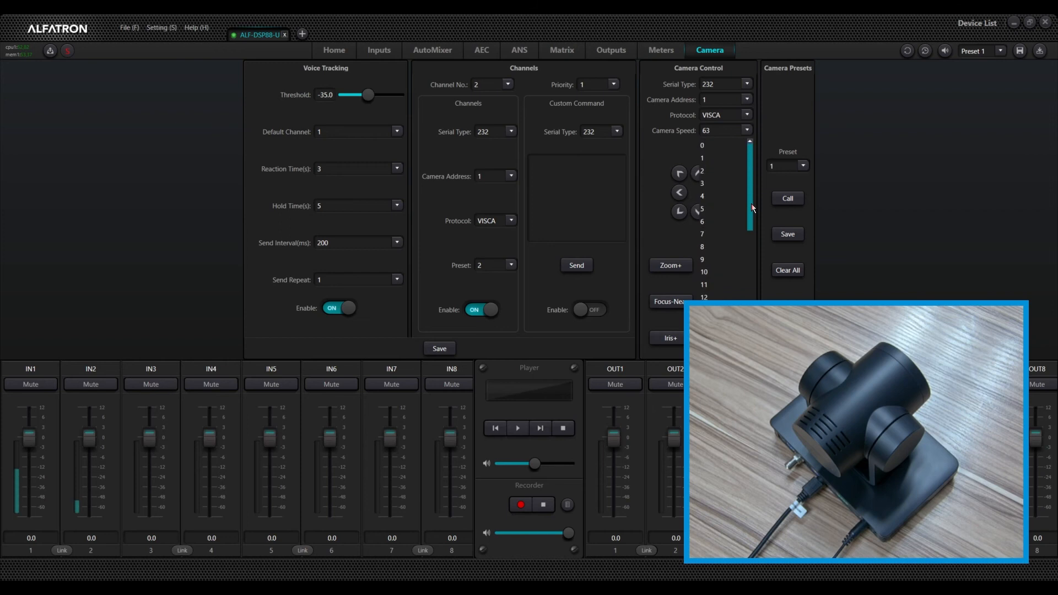
drag(752, 184, 752, 353)
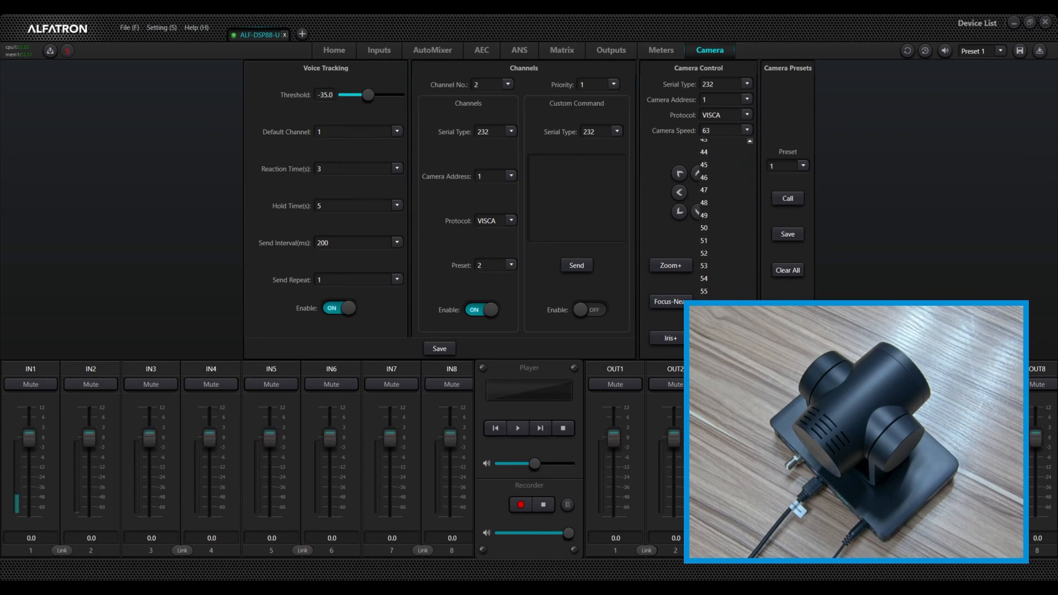
click(916, 149)
Test panning the camera right and left and tilting it down, and finish by panning left to the first position.
click(717, 192)
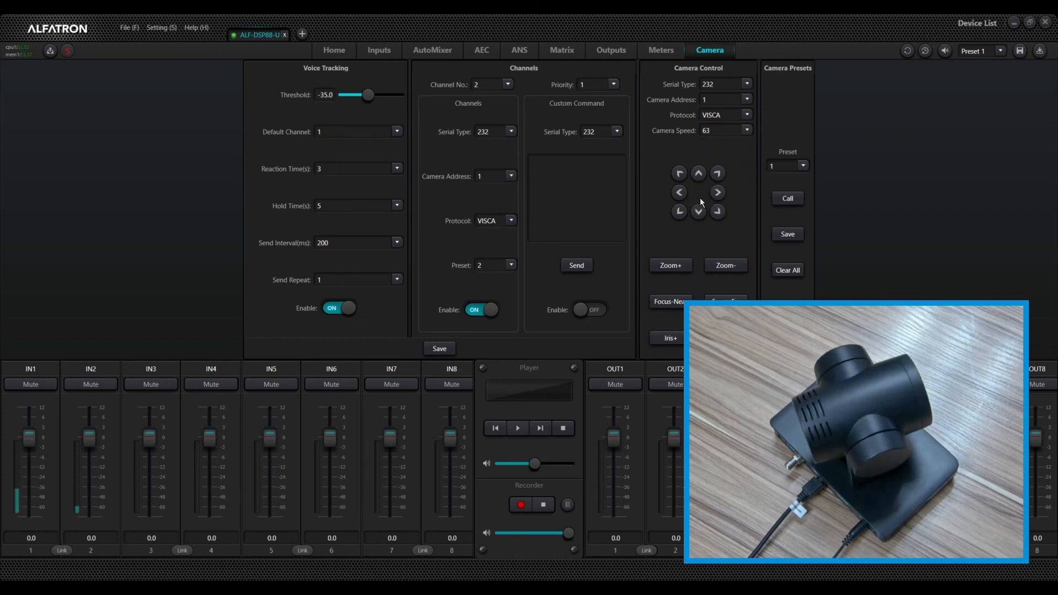
click(680, 193)
click(720, 193)
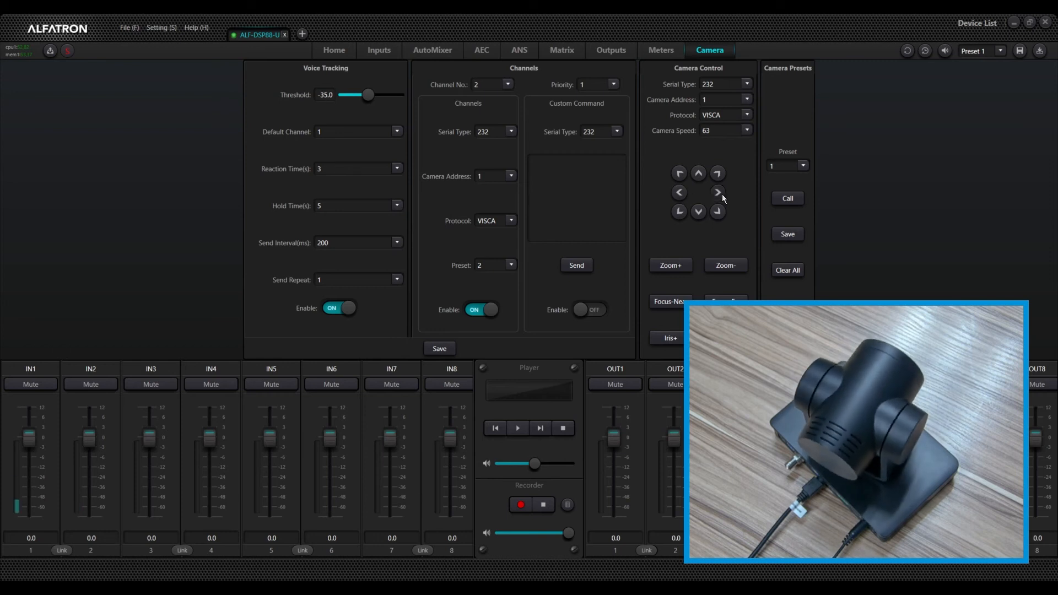
click(679, 193)
click(699, 215)
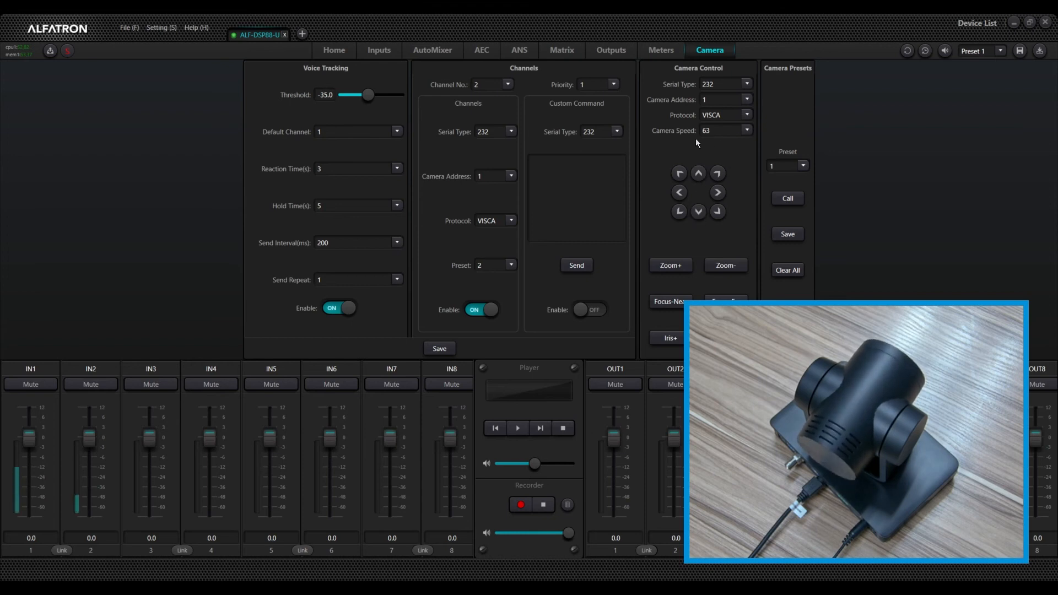
click(677, 192)
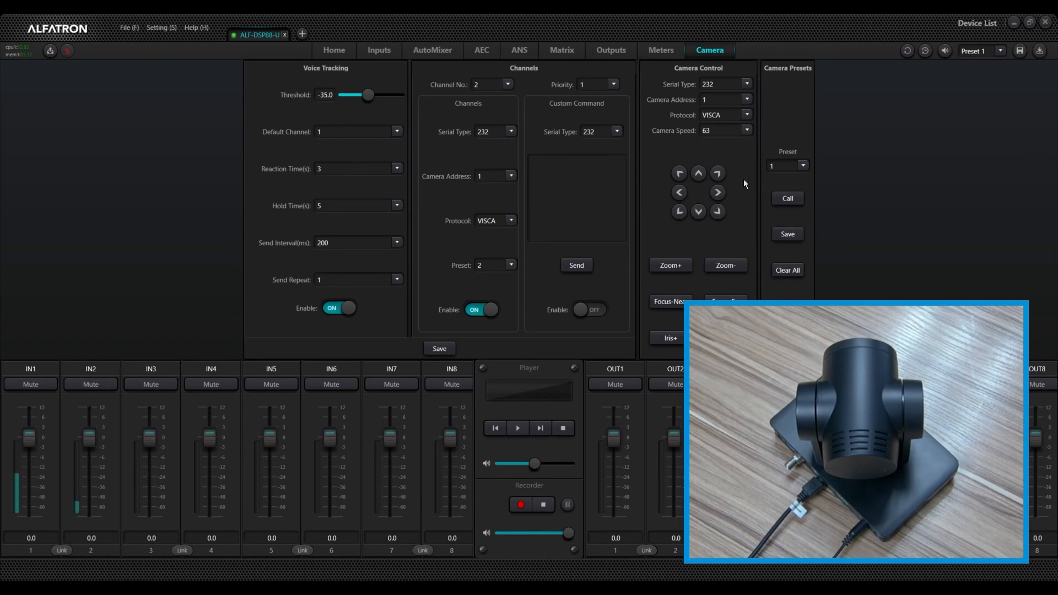
Pan the camera right to a second position and select camera preset 2 for it.
click(718, 192)
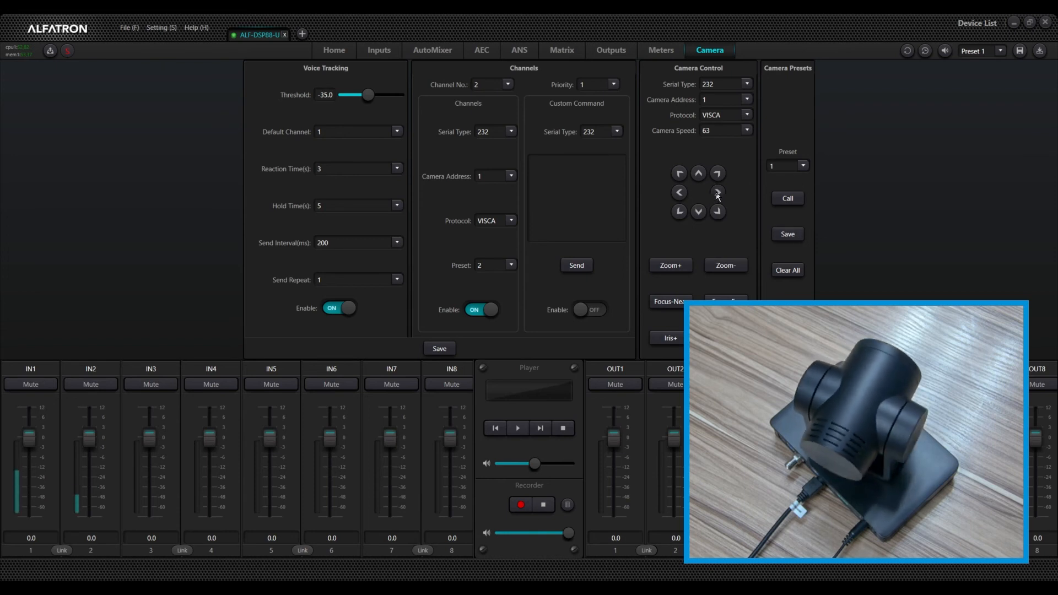
click(803, 165)
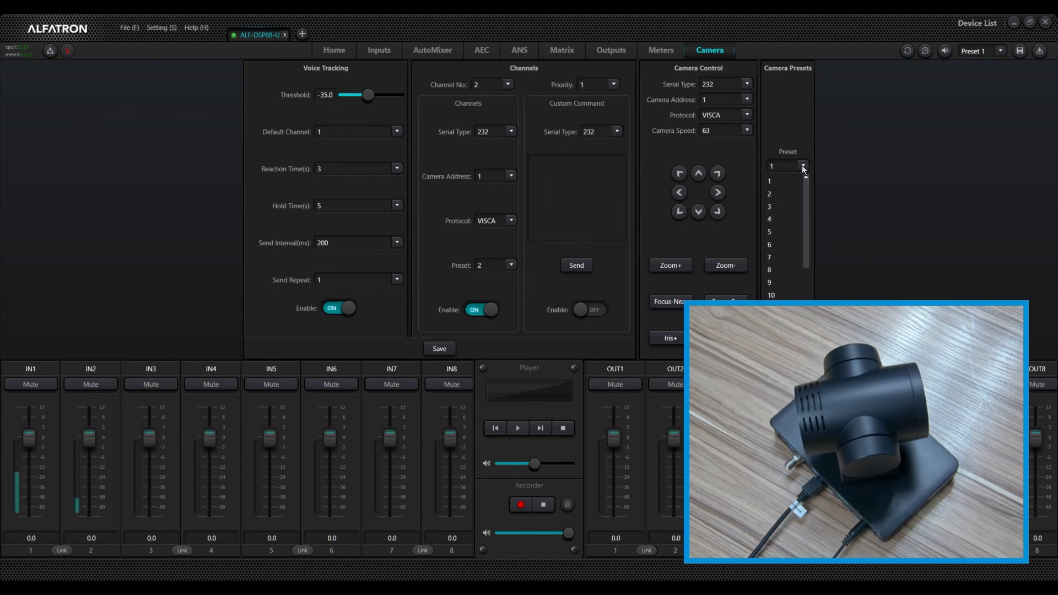
click(782, 196)
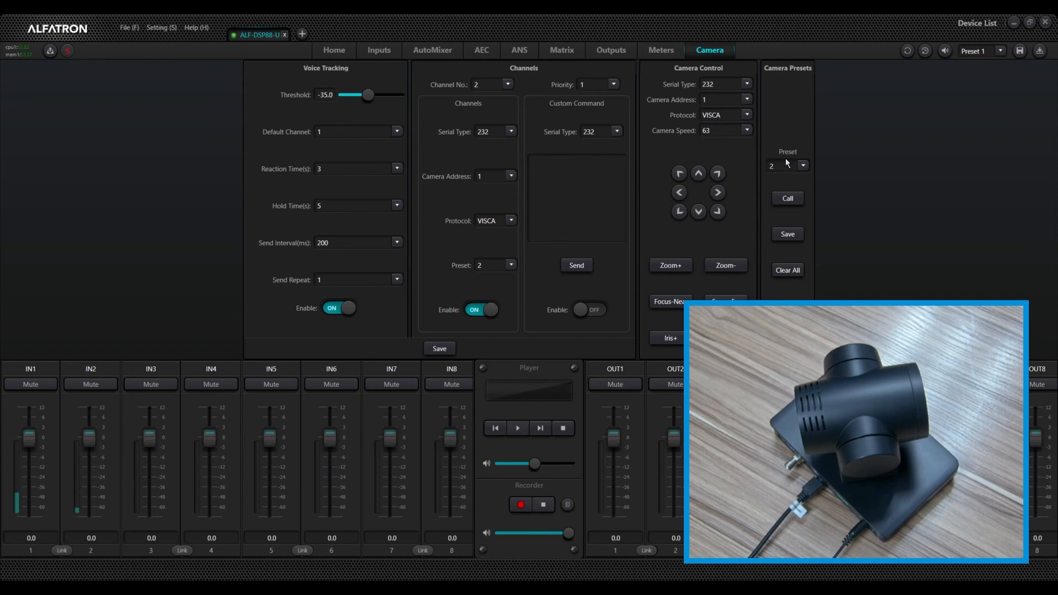
Recall camera preset 1 followed by preset 2 to test both camera positions.
click(802, 166)
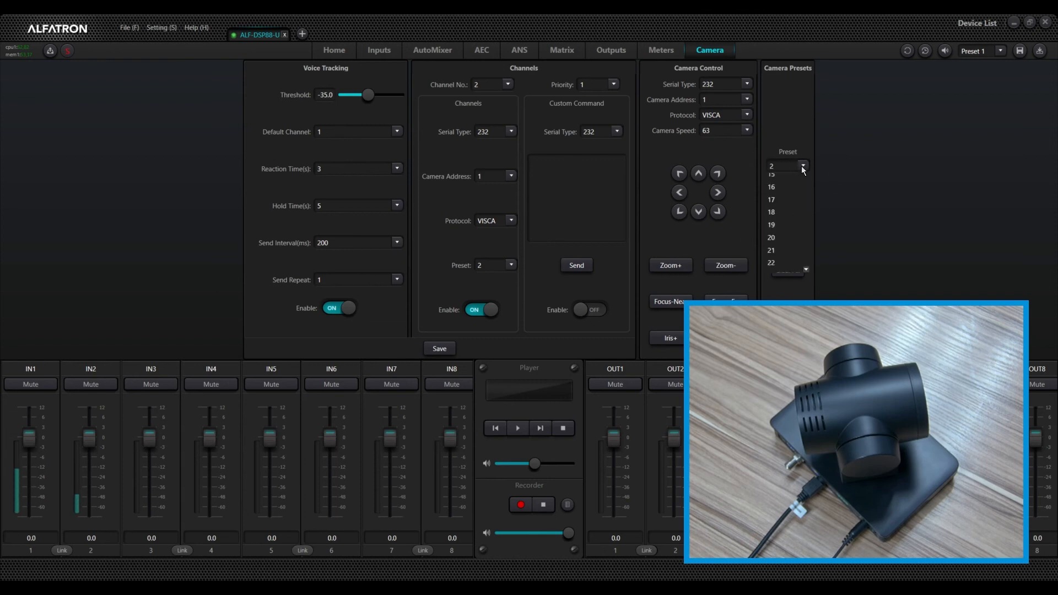
click(792, 177)
click(792, 201)
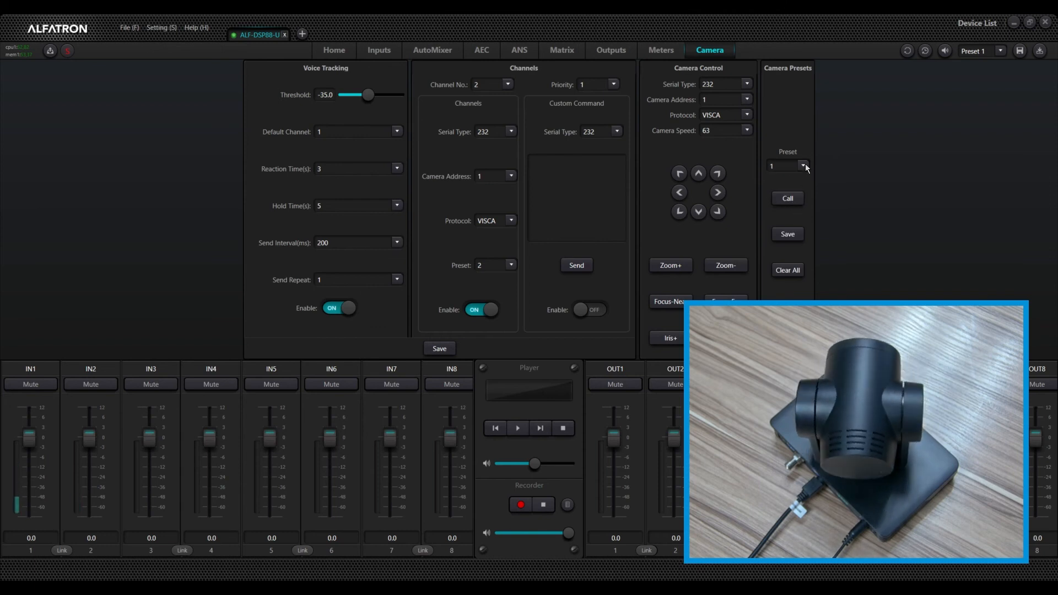
click(804, 166)
click(796, 195)
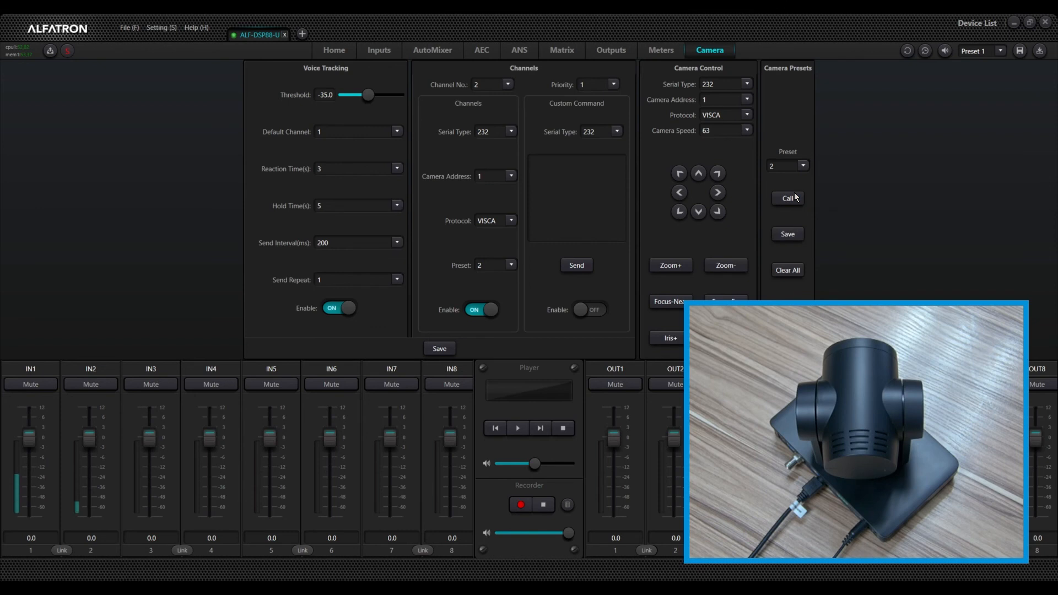
click(791, 199)
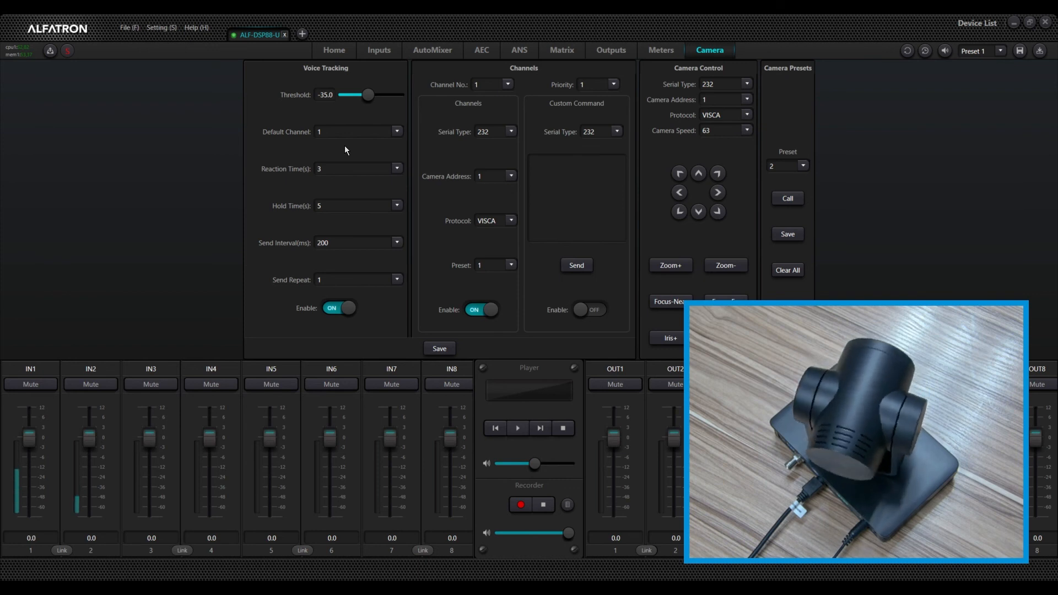
Set the voice tracking reaction time to 5 s and the hold time to 1 s, and save.
click(398, 169)
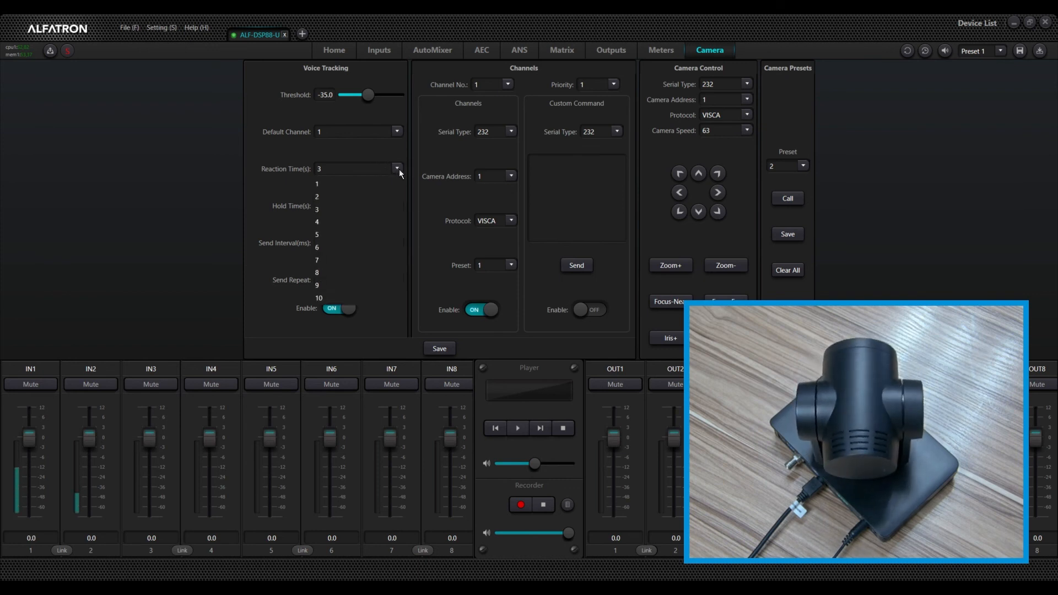
click(338, 234)
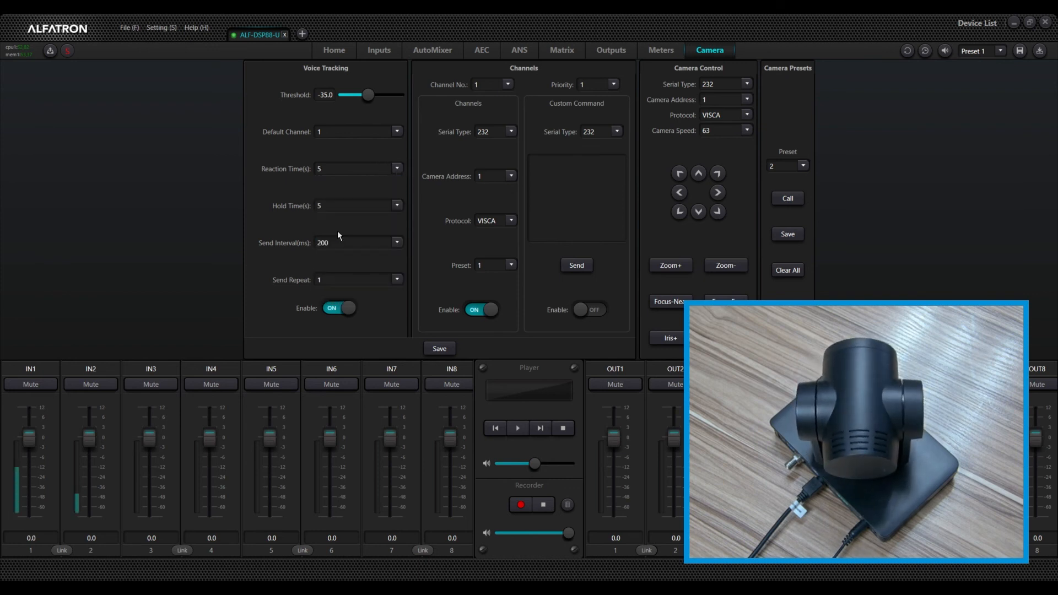
click(348, 210)
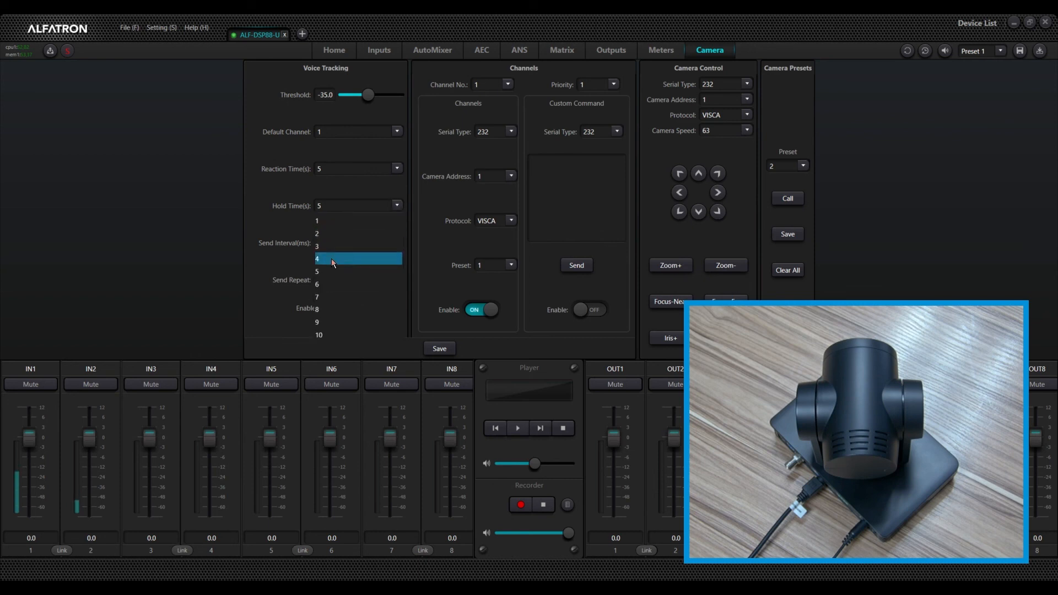
click(325, 220)
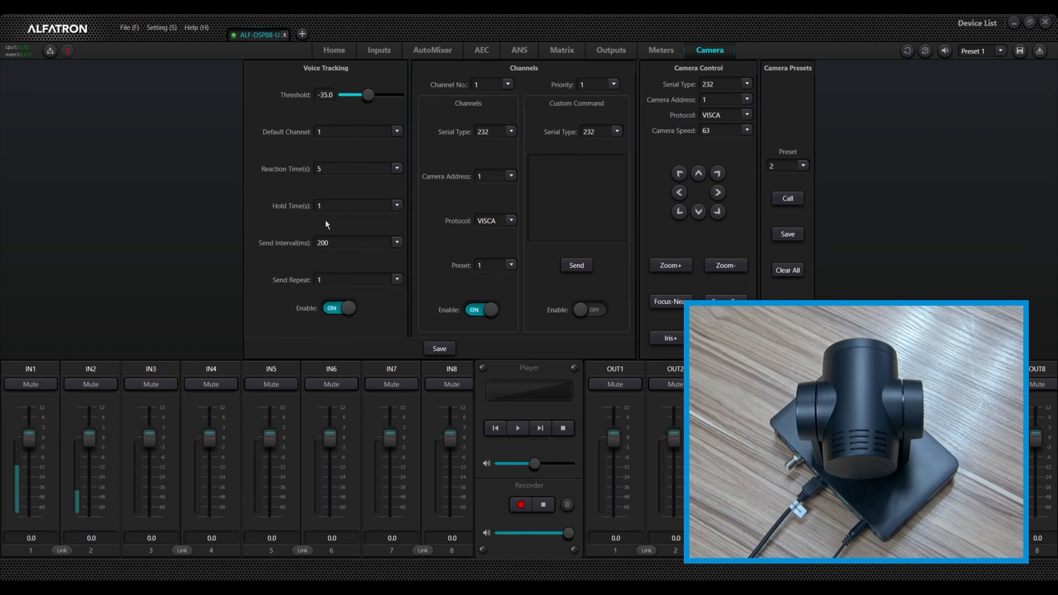
click(439, 350)
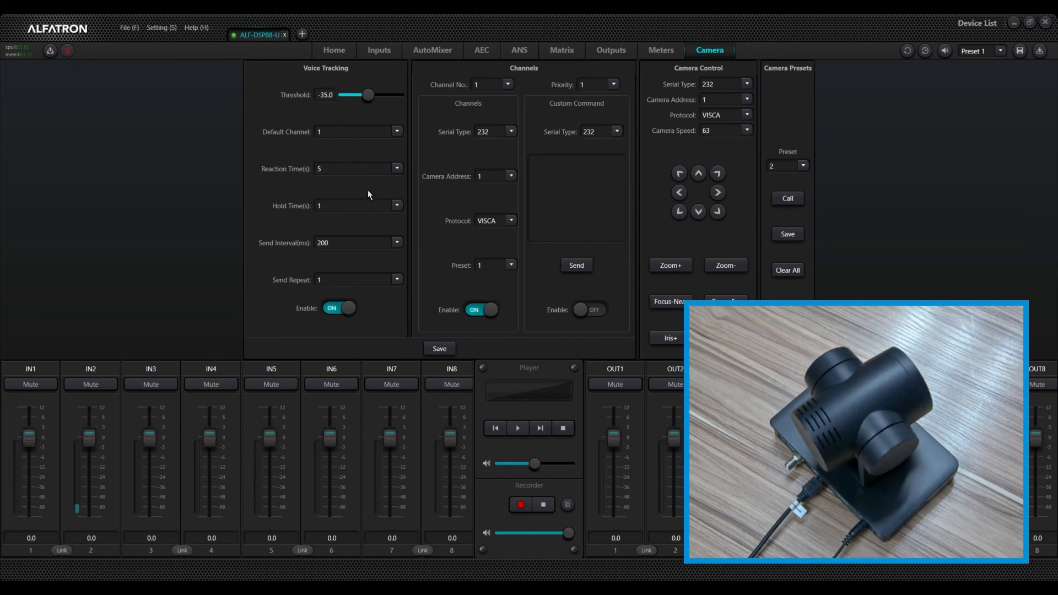
Set the voice tracking hold time to 5 s and save the settings.
click(395, 207)
click(359, 270)
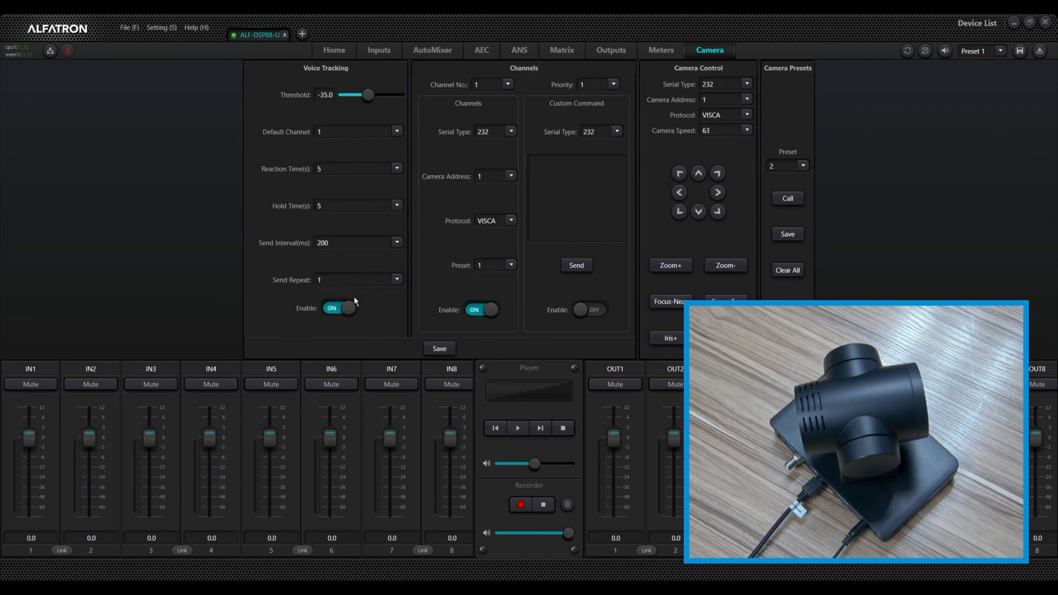
click(442, 351)
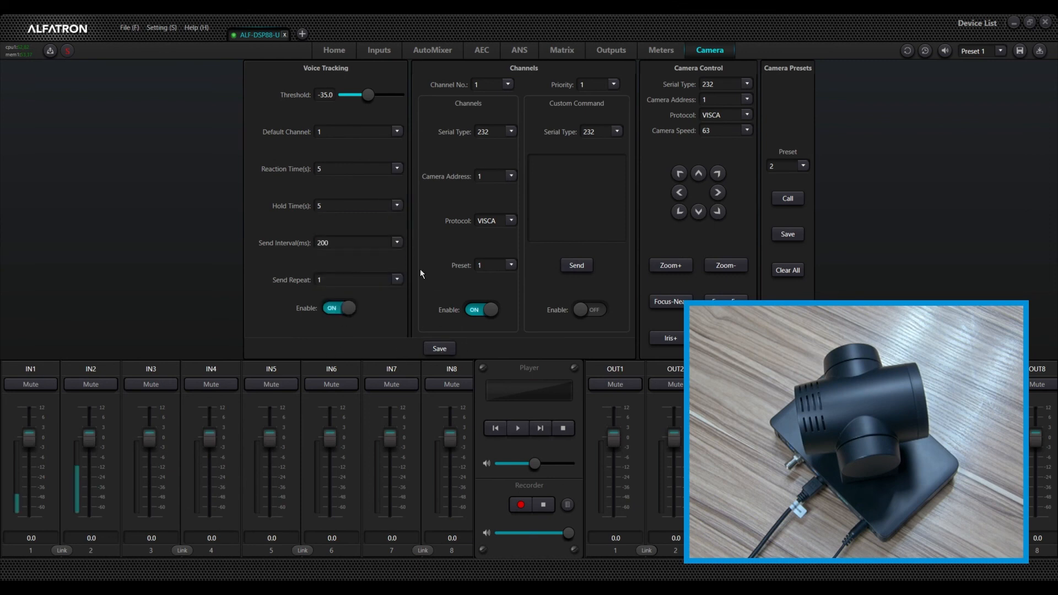